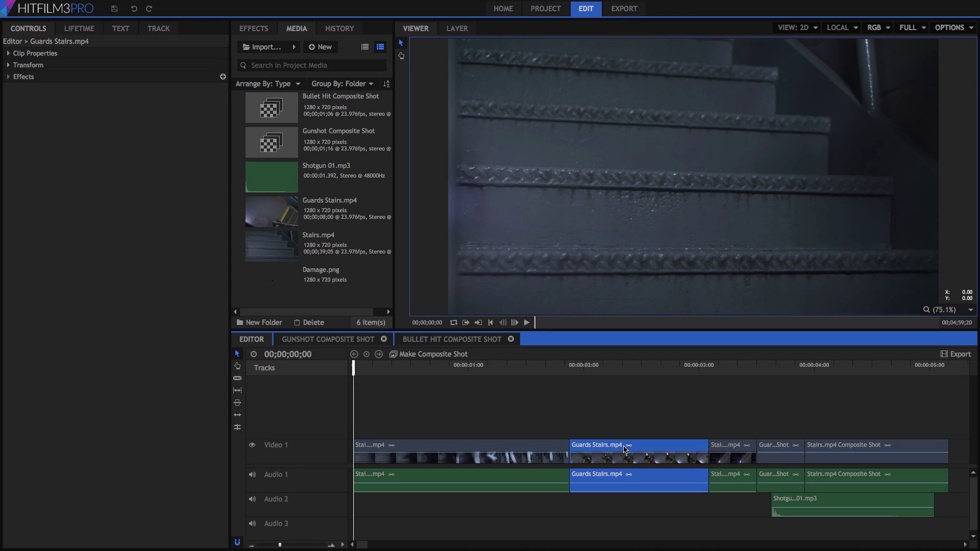
Step: Select clips on Video 1, ending with the Stairs.mp4 Composite Shot clip
left_click(732, 446)
left_click(793, 447)
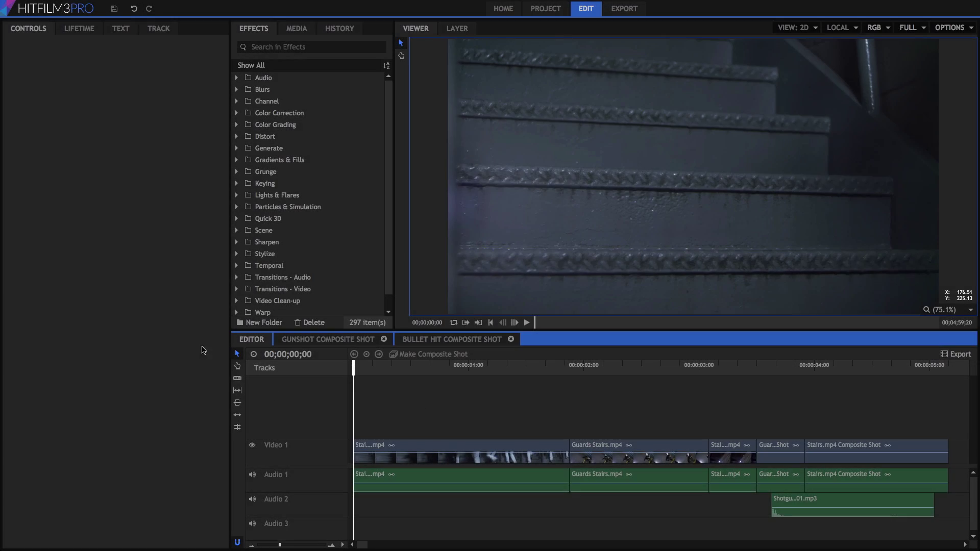
Step: Show the Effects library with the video and audio transitions categories expanded
left_click(255, 24)
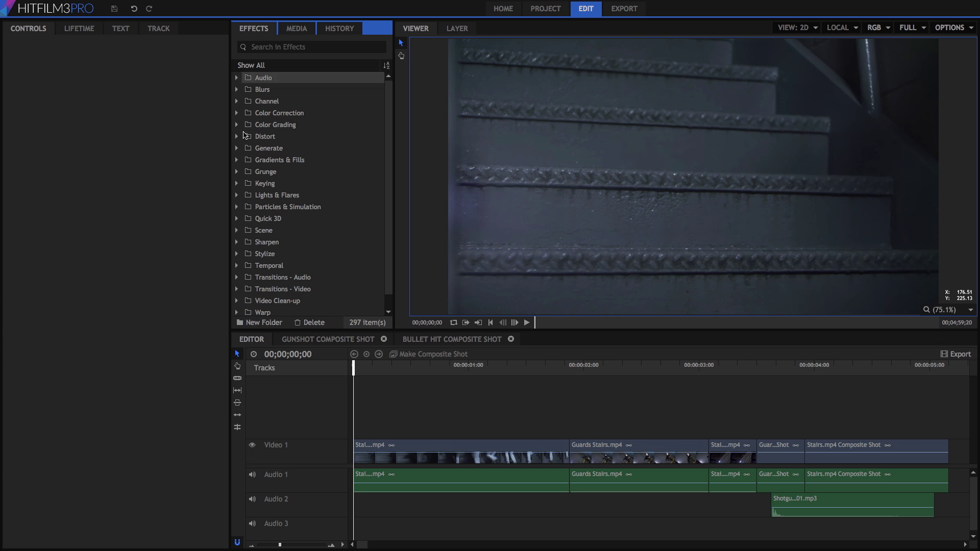
left_click(236, 289)
left_click(236, 277)
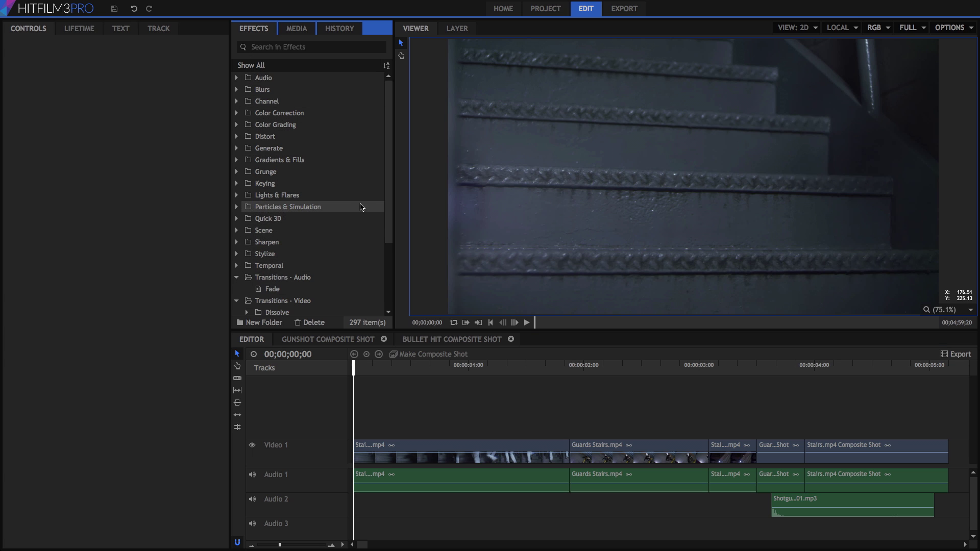
scroll(357, 214, "down", 4)
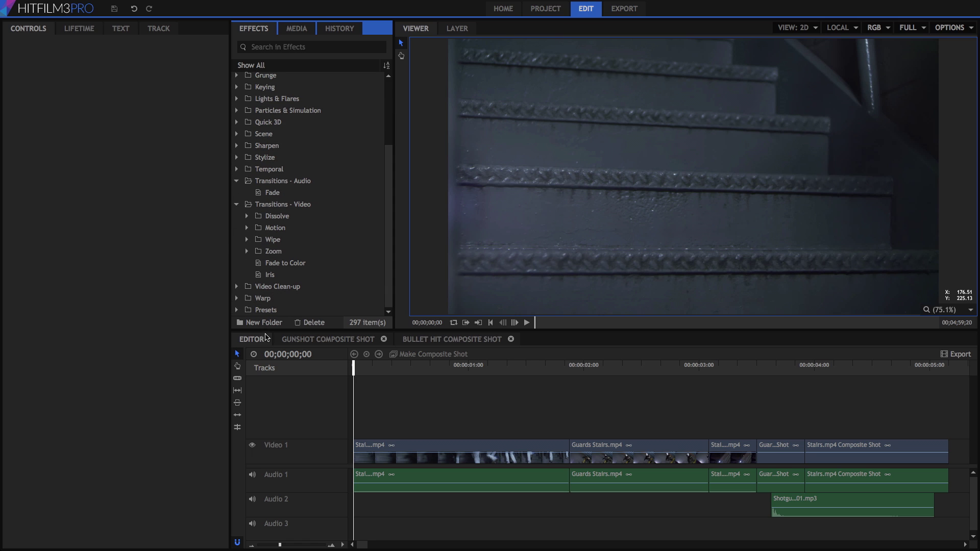
left_click(258, 341)
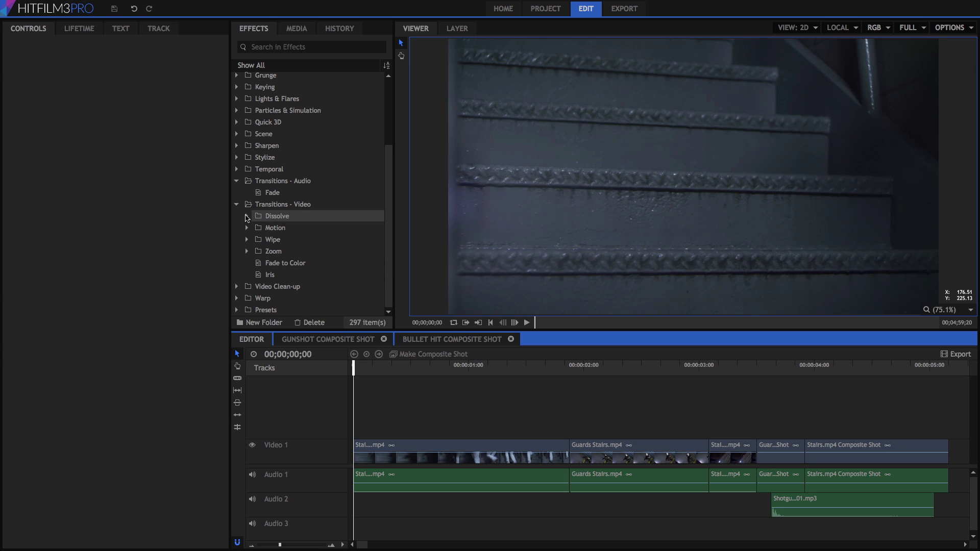
Step: Place Cross Dissolve on the last clip's end and preview from 00;00;04;02
left_click(247, 217)
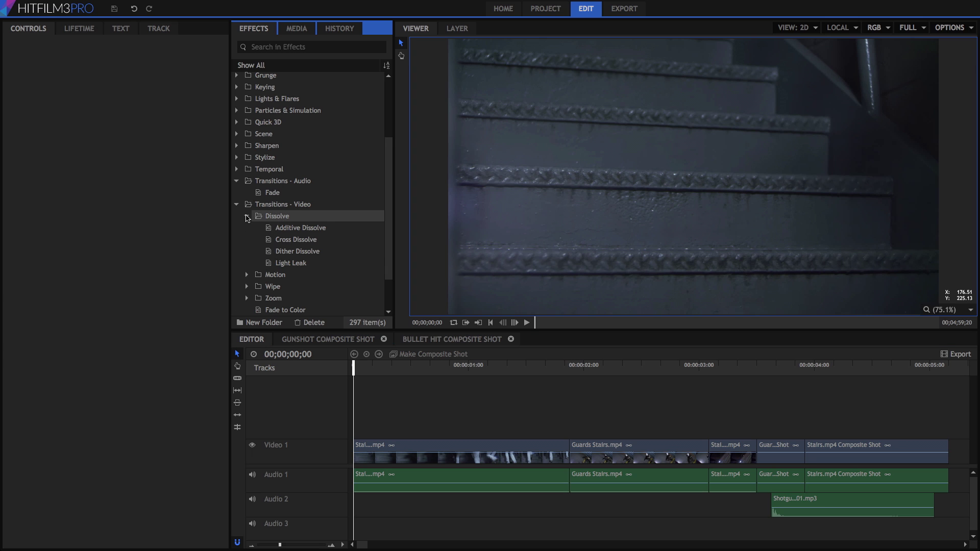
left_click(316, 240)
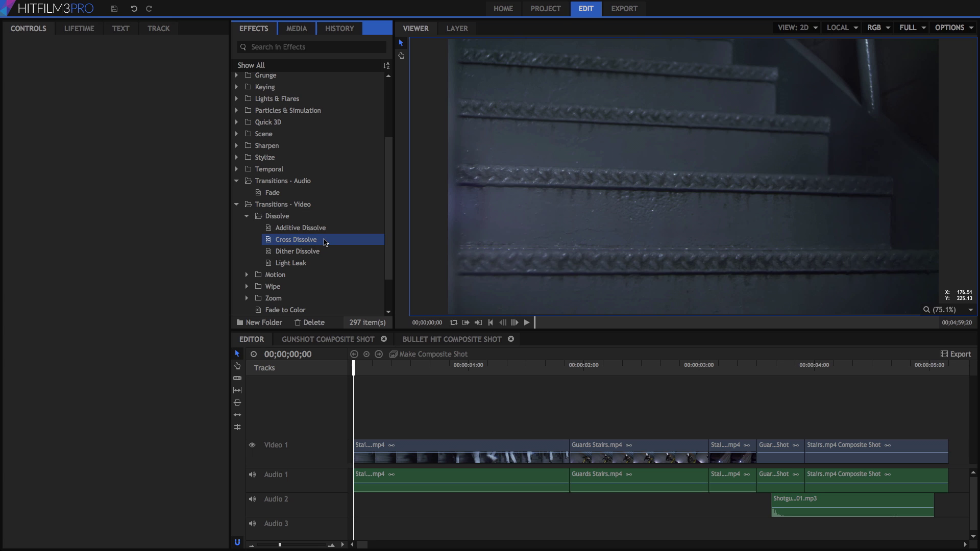
left_click_drag(326, 242, 919, 448)
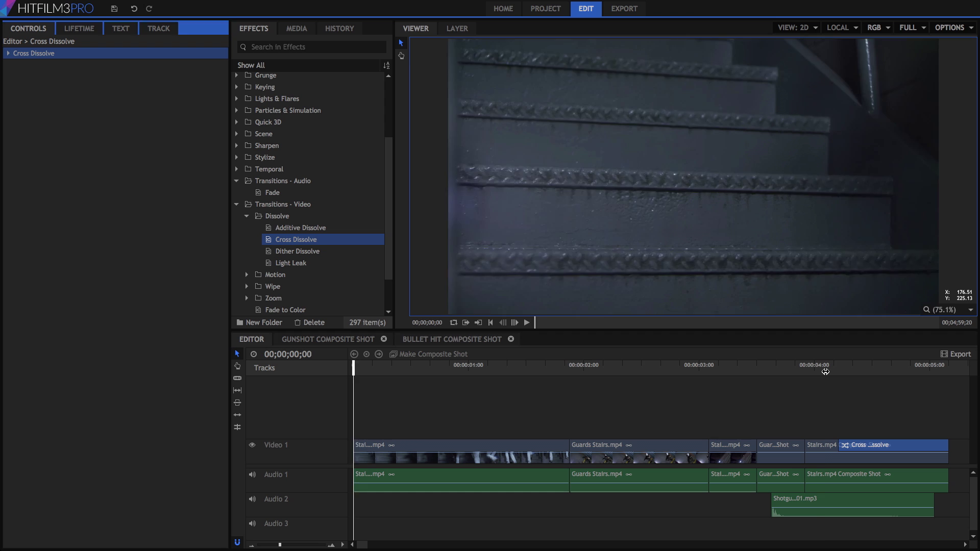
left_click(825, 372)
left_click(528, 323)
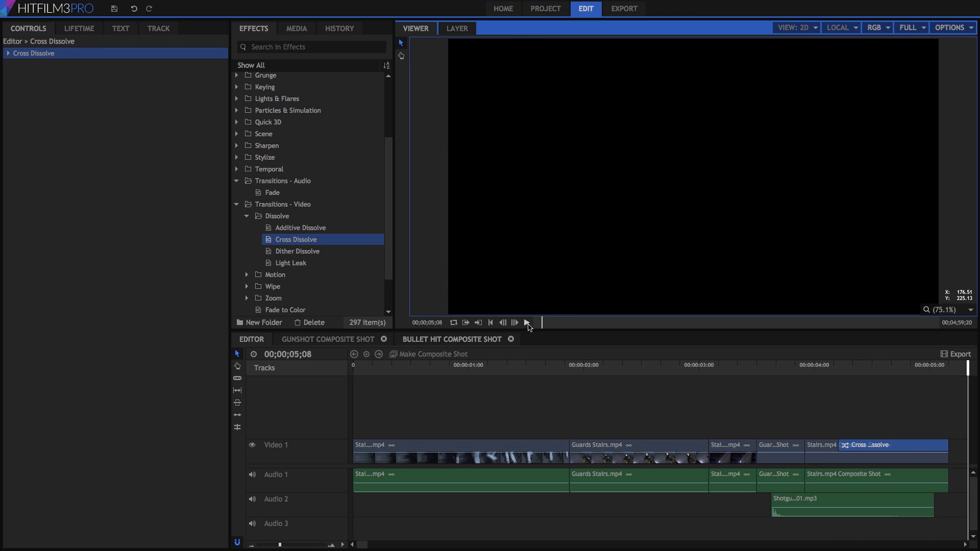
Step: Move the Cross Dissolve before Guards Stairs.mp4, widen both edges, and preview from 00;00;00;18
left_click_drag(966, 366, 310, 394)
left_click_drag(532, 366, 638, 366)
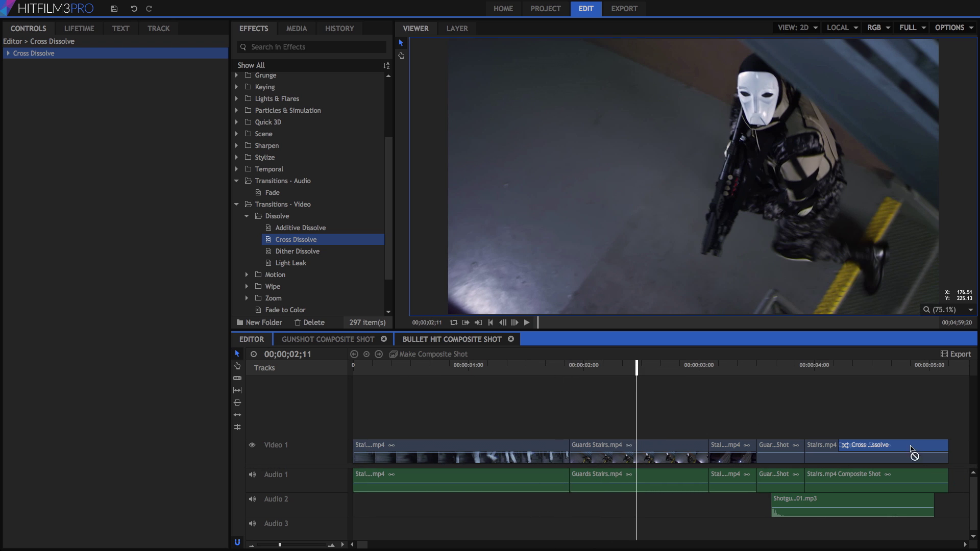
left_click_drag(910, 454, 455, 448)
left_click_drag(621, 449, 641, 449)
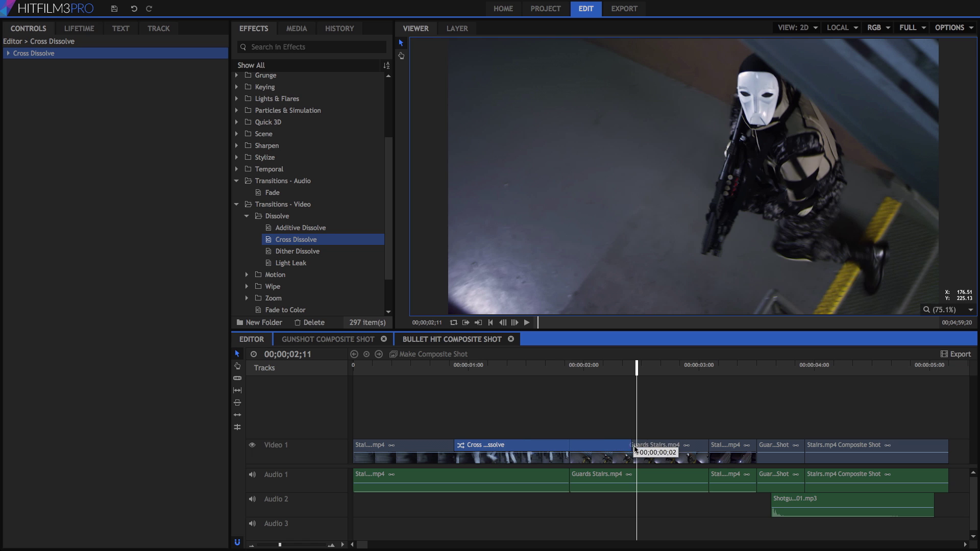
left_click(440, 370)
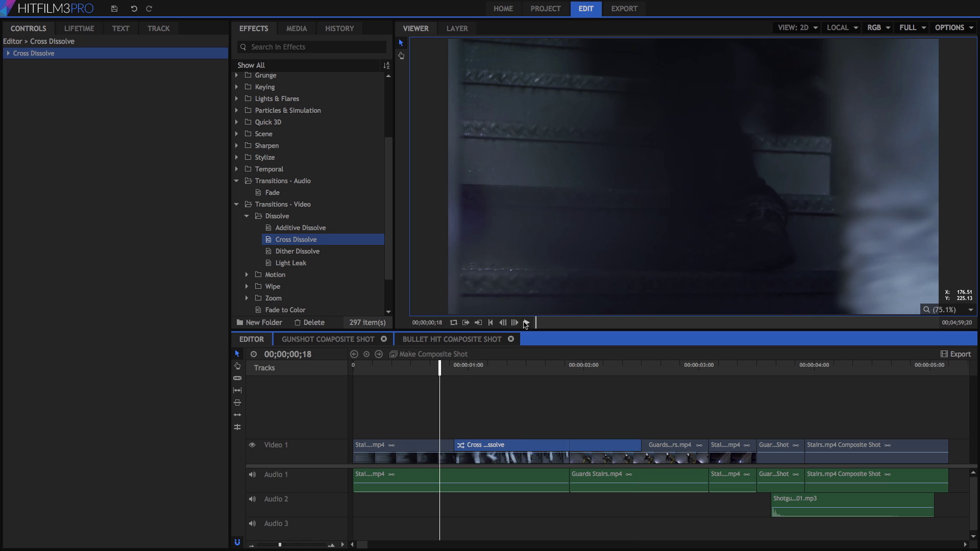
left_click(527, 323)
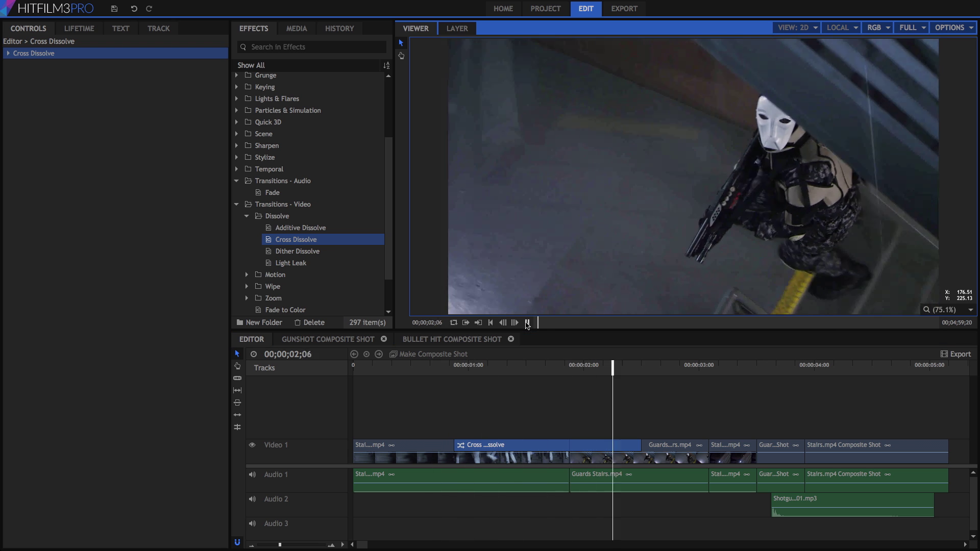
Step: Drop a Linear Wipe from the Wipe category onto the cut after Guards Stairs.mp4
left_click(527, 322)
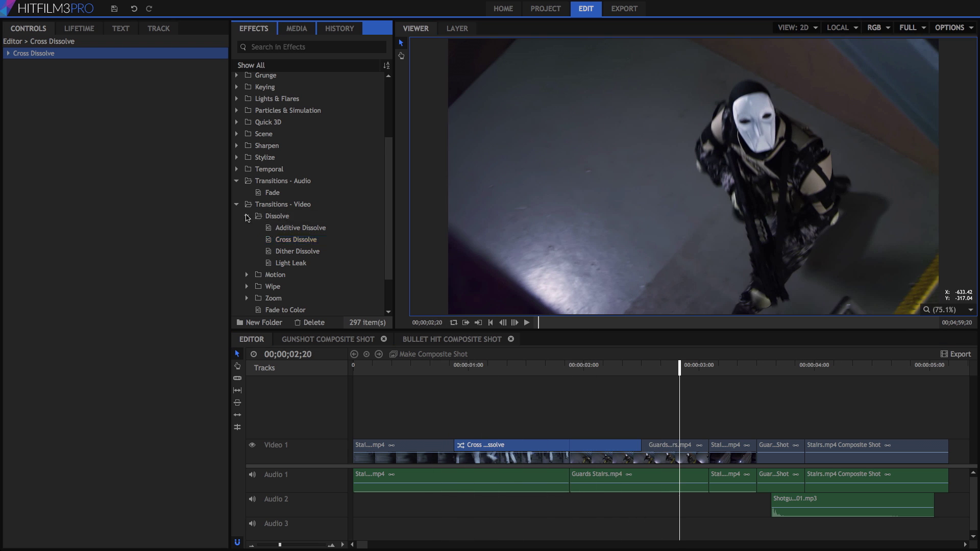
left_click(247, 216)
left_click(247, 239)
left_click_drag(294, 263, 711, 448)
mouse_move(680, 364)
left_mouse_down()
mouse_move(732, 365)
mouse_move(689, 376)
left_mouse_up()
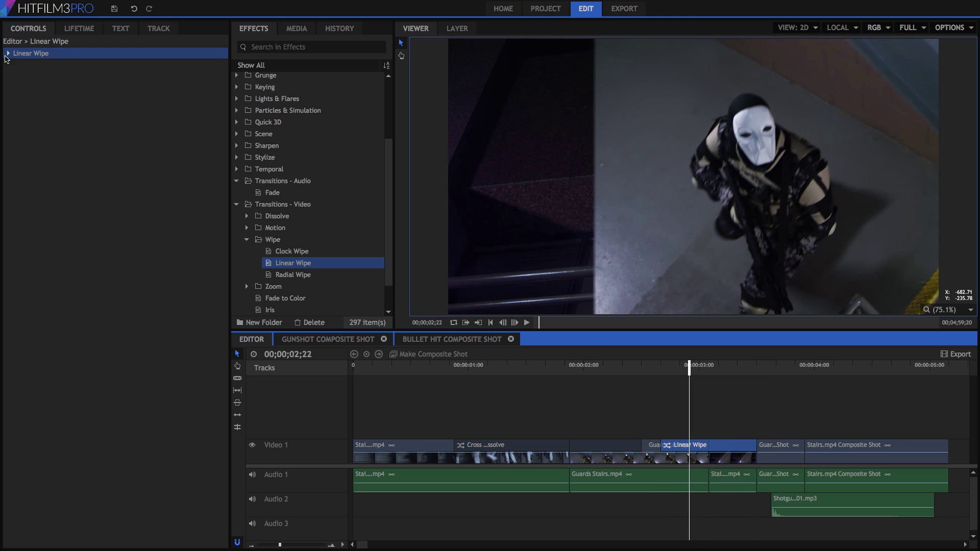
Step: Set the Linear Wipe to Direction 180 and Feather 135, then preview from 00;00;02;13
left_click(8, 53)
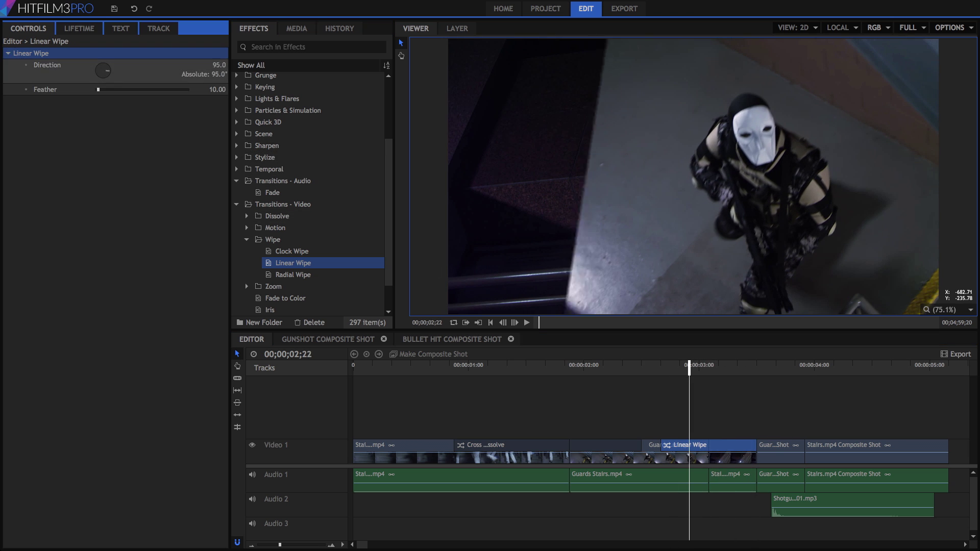
left_click_drag(103, 71, 121, 89)
left_click(646, 376)
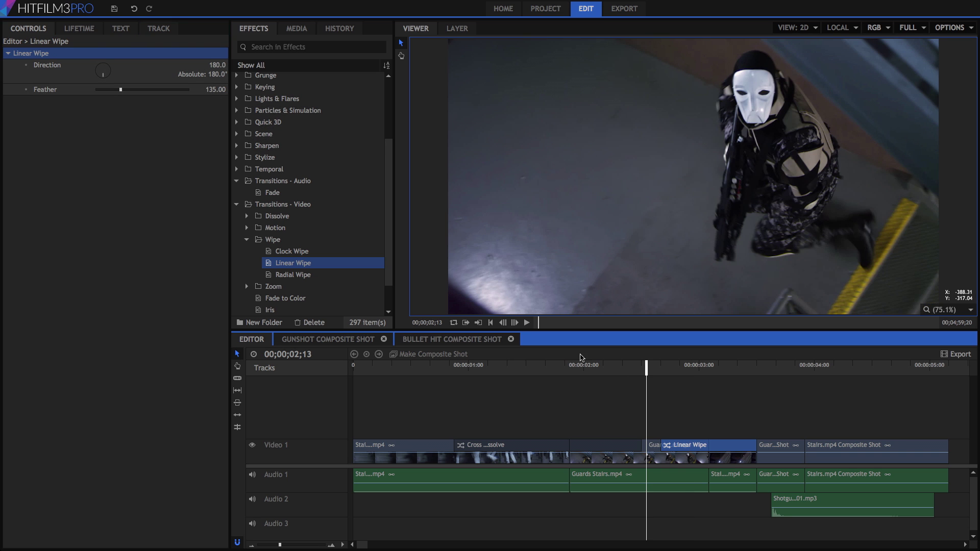
left_click(525, 324)
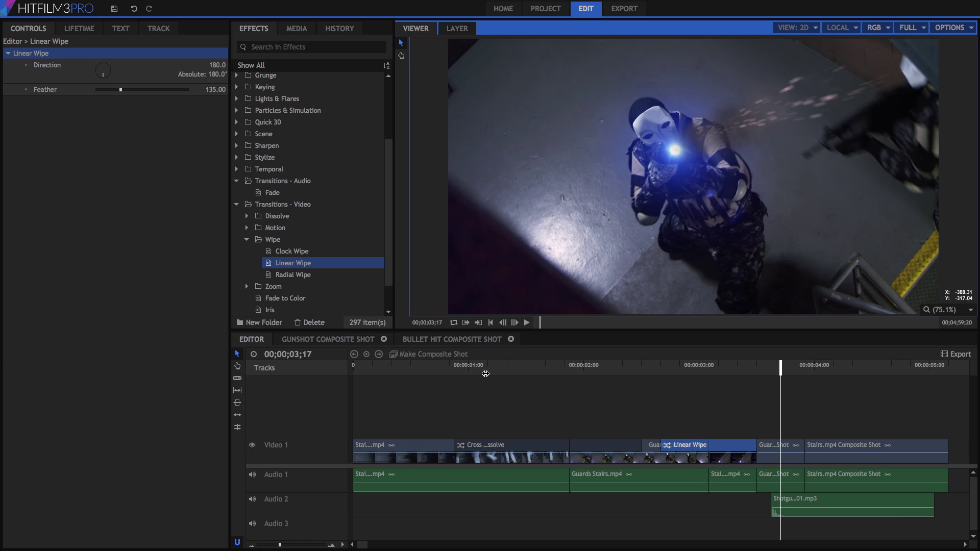
left_click_drag(488, 374, 414, 376)
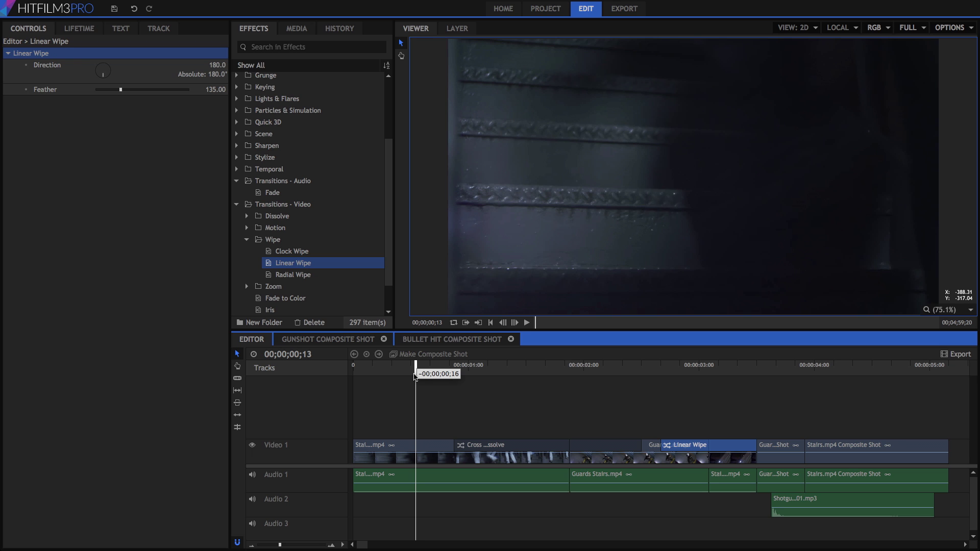
left_click_drag(414, 376, 396, 377)
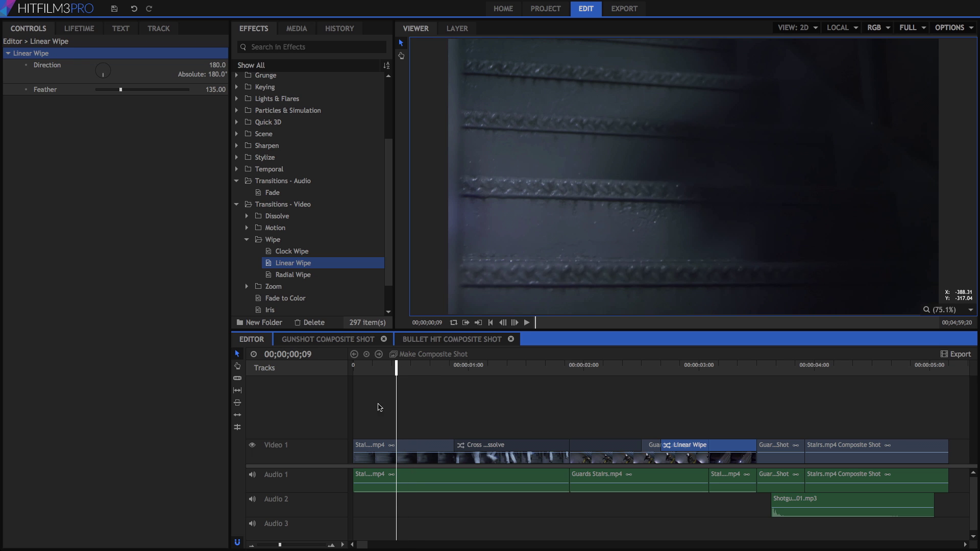
left_click(391, 457)
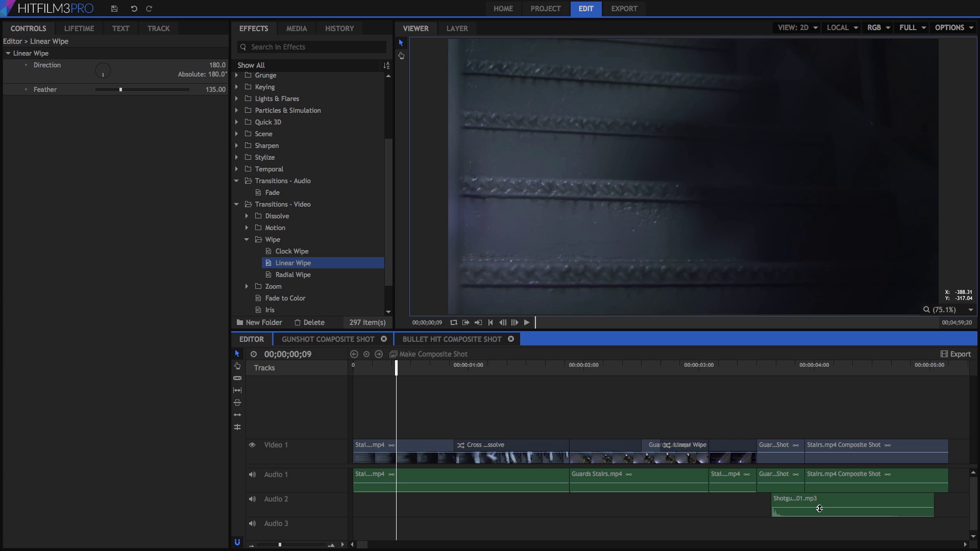
mouse_move(819, 508)
left_mouse_down()
mouse_move(819, 501)
mouse_move(821, 519)
mouse_move(825, 506)
left_mouse_up()
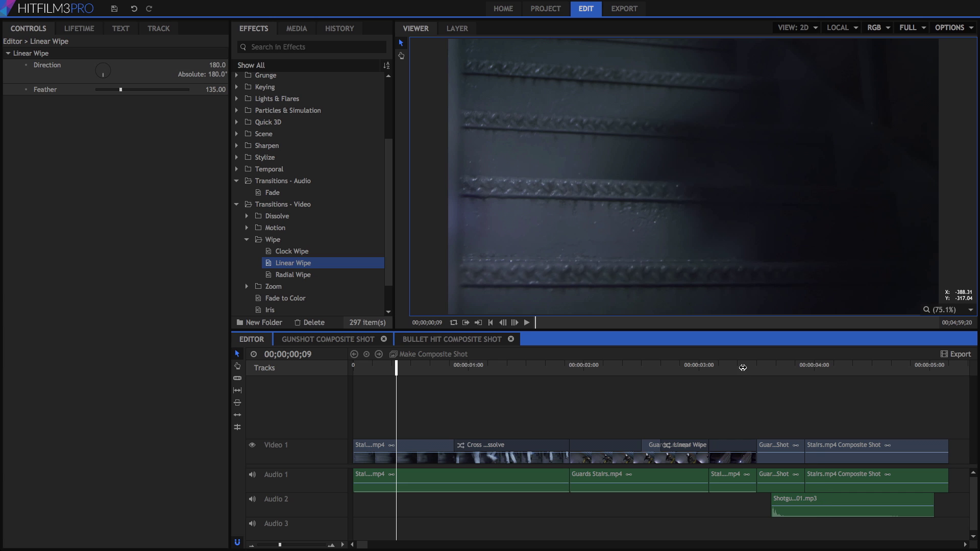
left_click(742, 365)
left_click(527, 323)
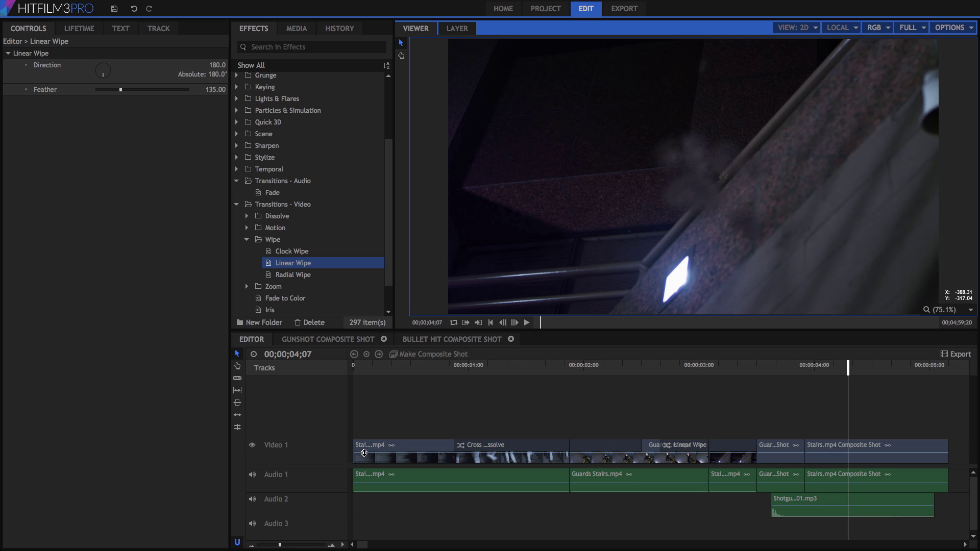
Step: Lower the first Stairs clip's opacity, keyframe it at the clip start, and rewind to 0
left_click(366, 456)
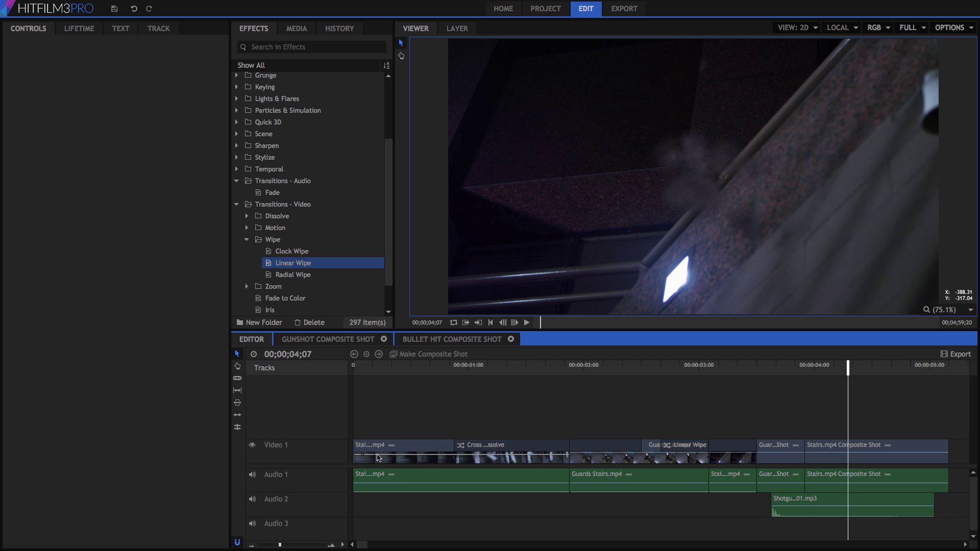
left_click_drag(377, 455, 377, 455)
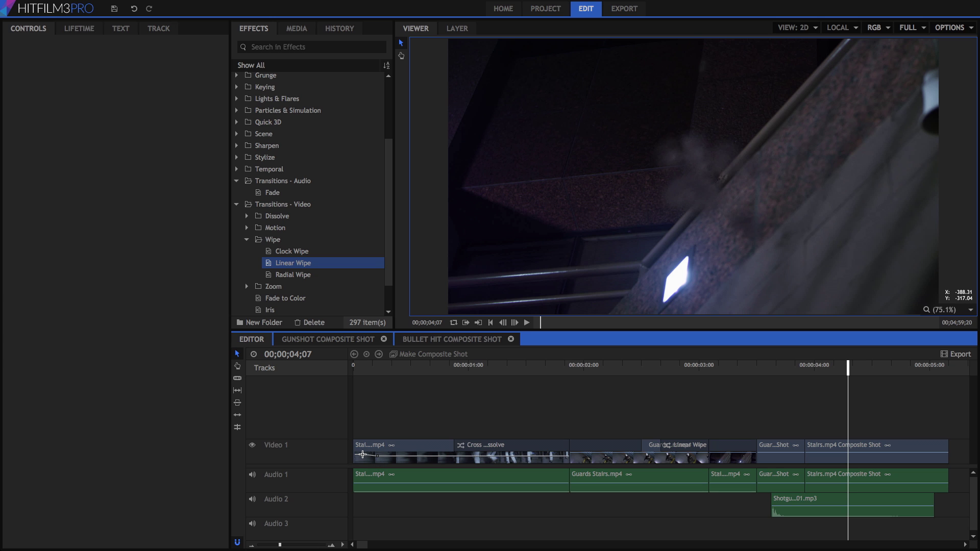
left_click_drag(363, 454, 365, 456)
left_click_drag(365, 456, 568, 452)
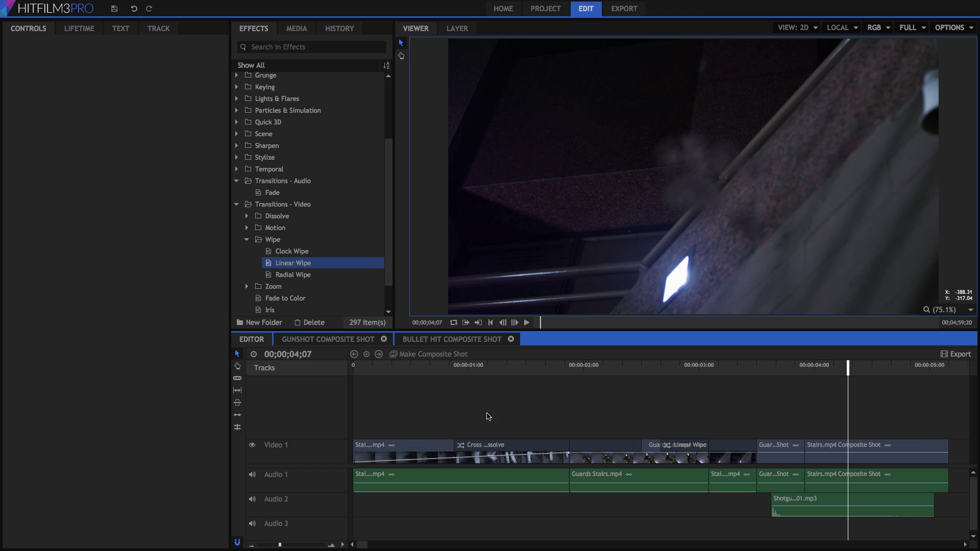
left_click_drag(364, 368, 630, 347)
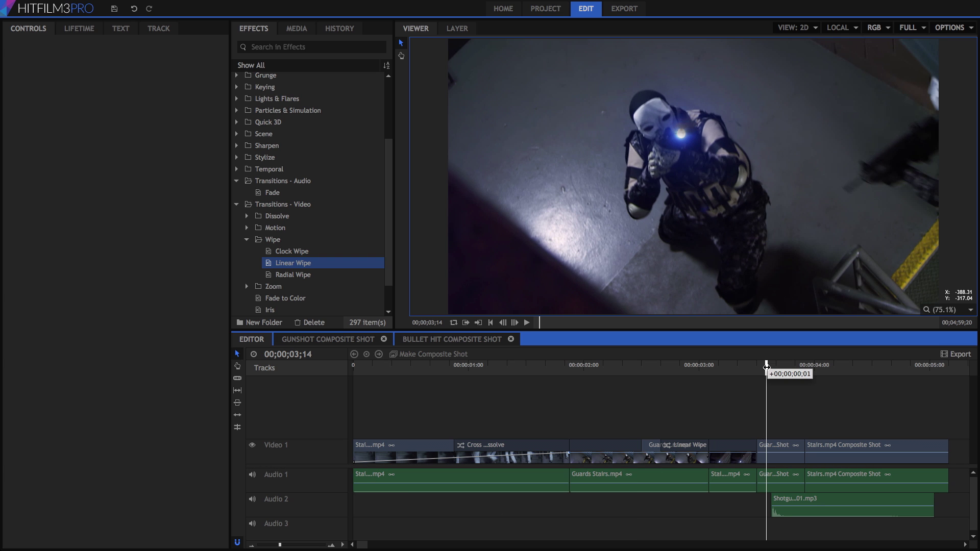
left_click_drag(767, 366, 795, 363)
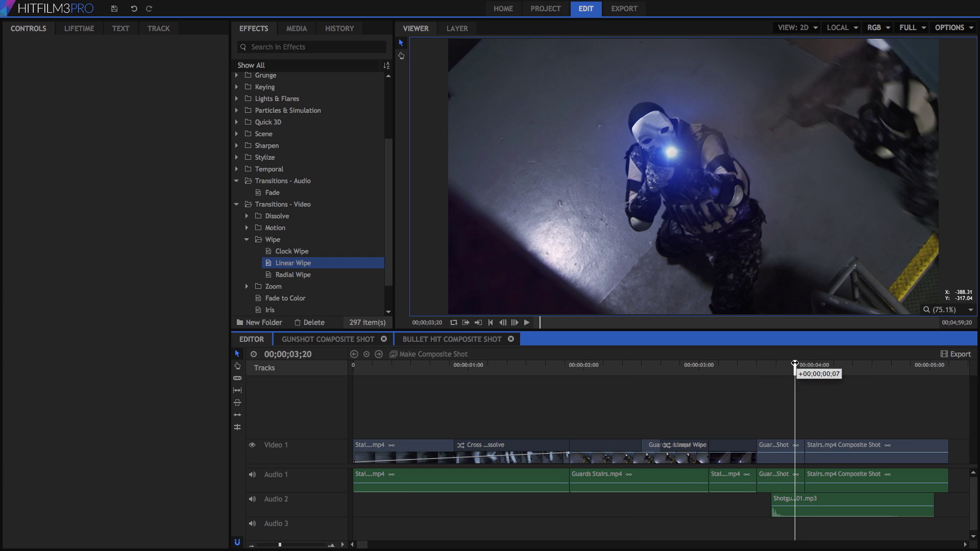
left_click_drag(795, 363, 770, 369)
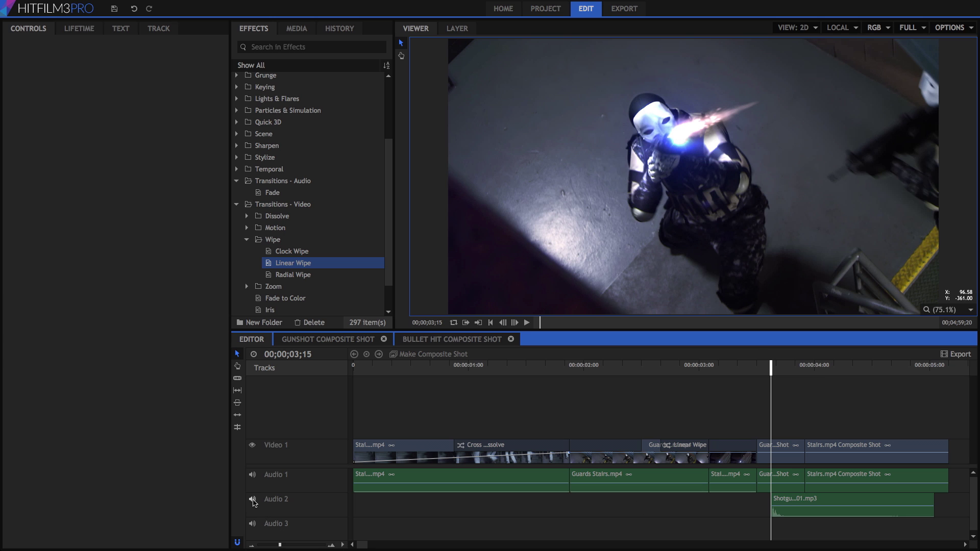
left_click(253, 446)
left_click(253, 446)
left_click(727, 370)
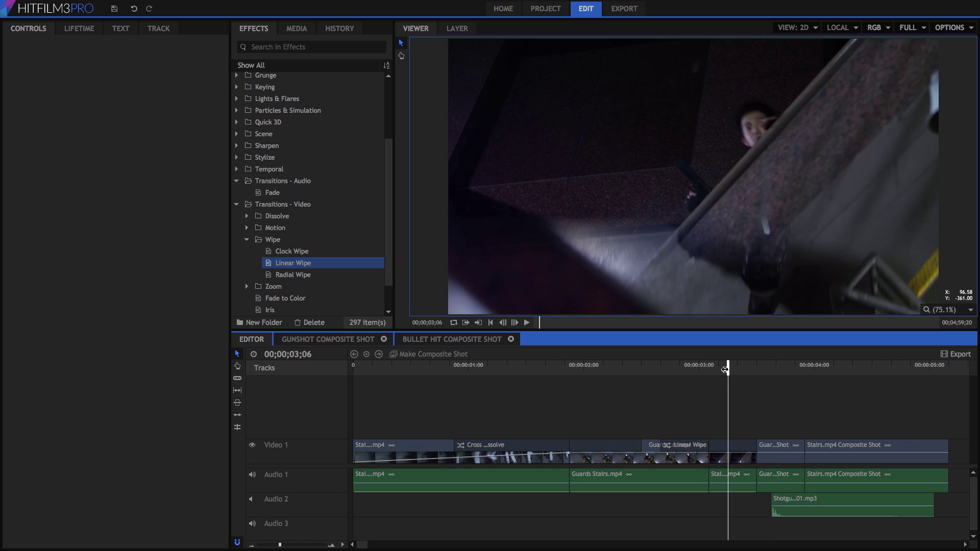
left_click(527, 323)
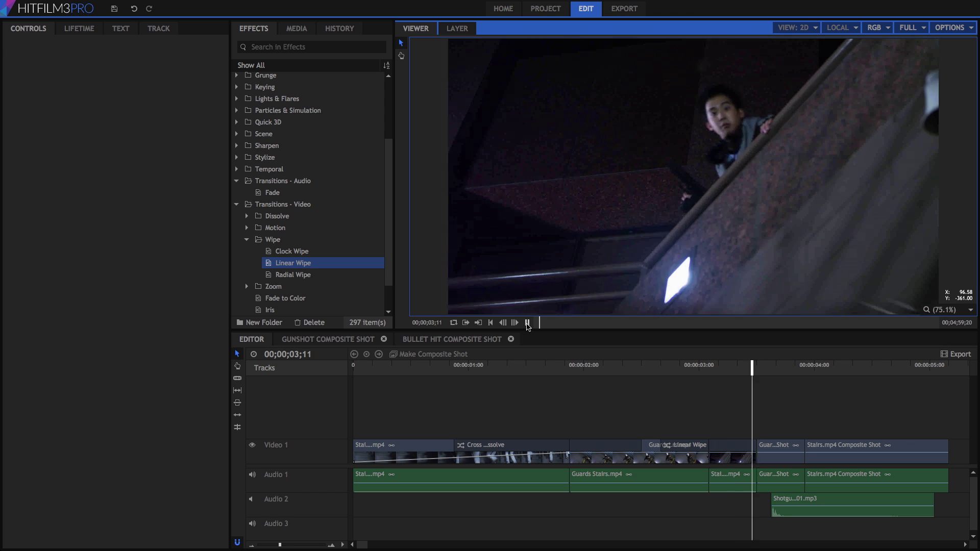
key("space")
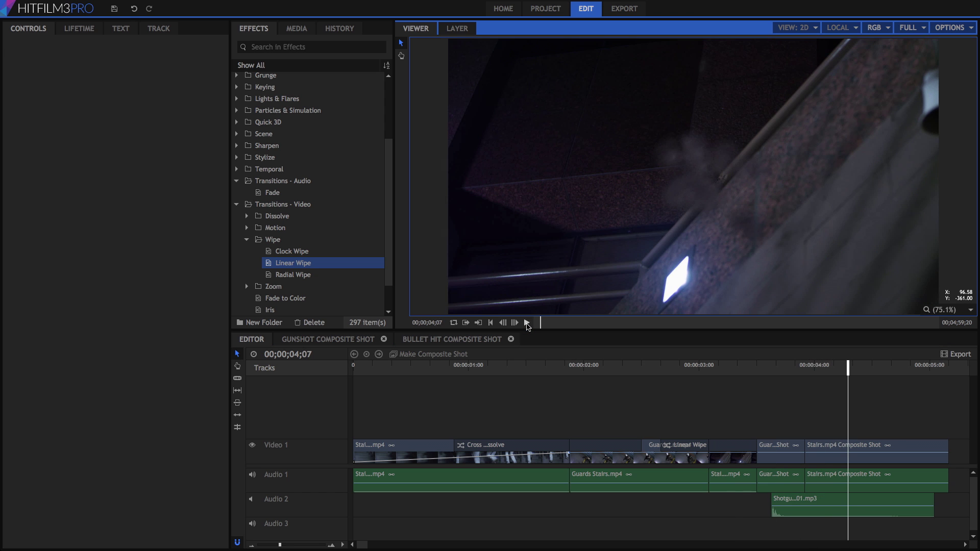
Step: At 03;16, add a volume point on the Guards Stairs audio and pull it down
left_click(773, 367)
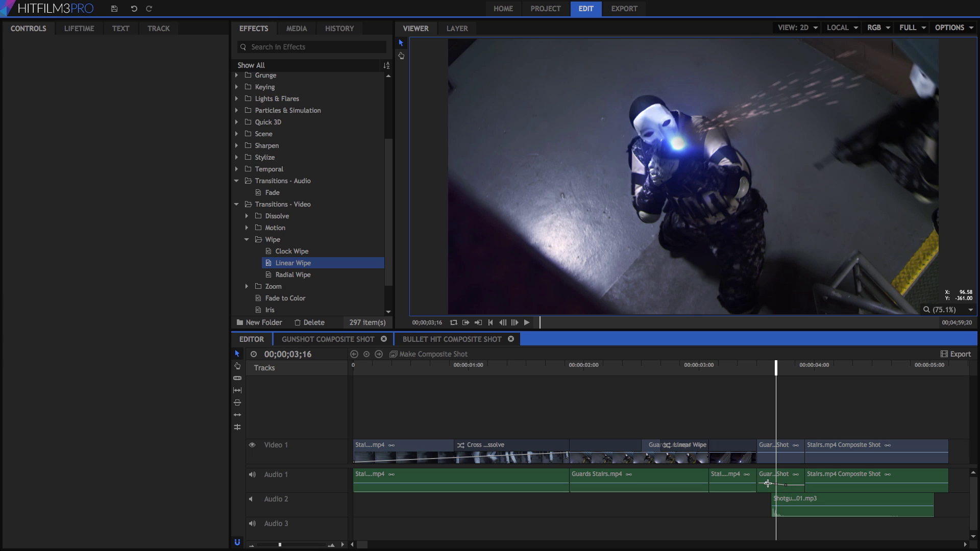
left_click_drag(768, 485, 768, 482)
left_click_drag(776, 484, 771, 492)
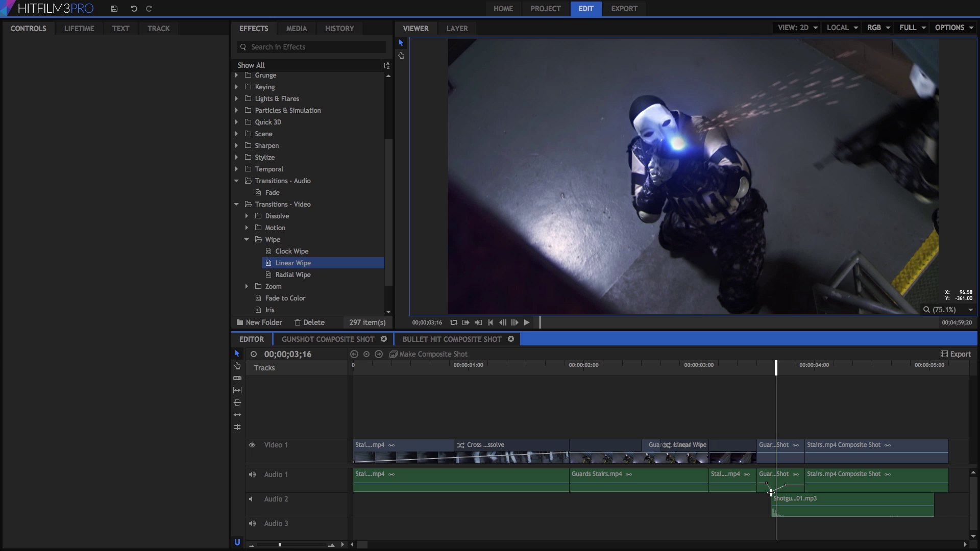
Step: Set the Guards Stairs audio Level to -20 dB one frame later in Controls
left_click(791, 476)
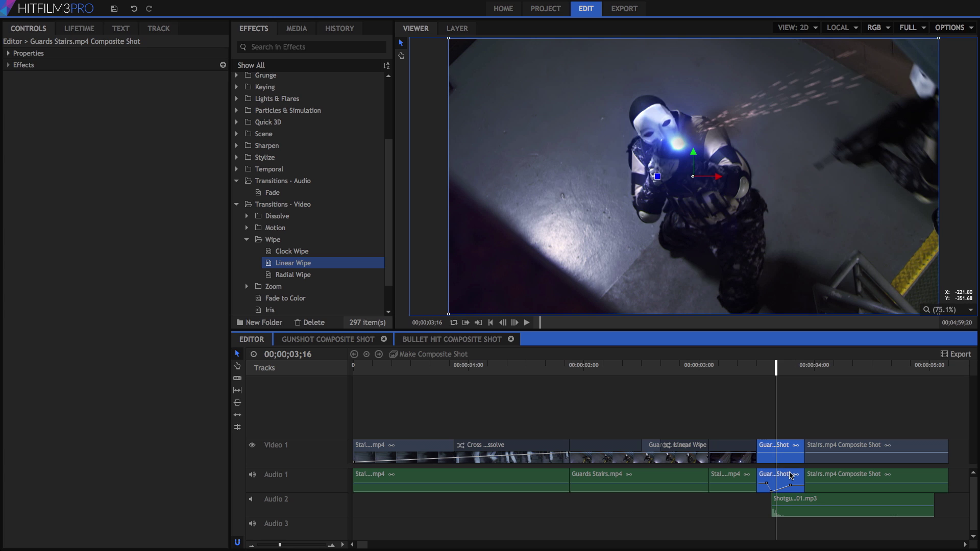
left_click(9, 55)
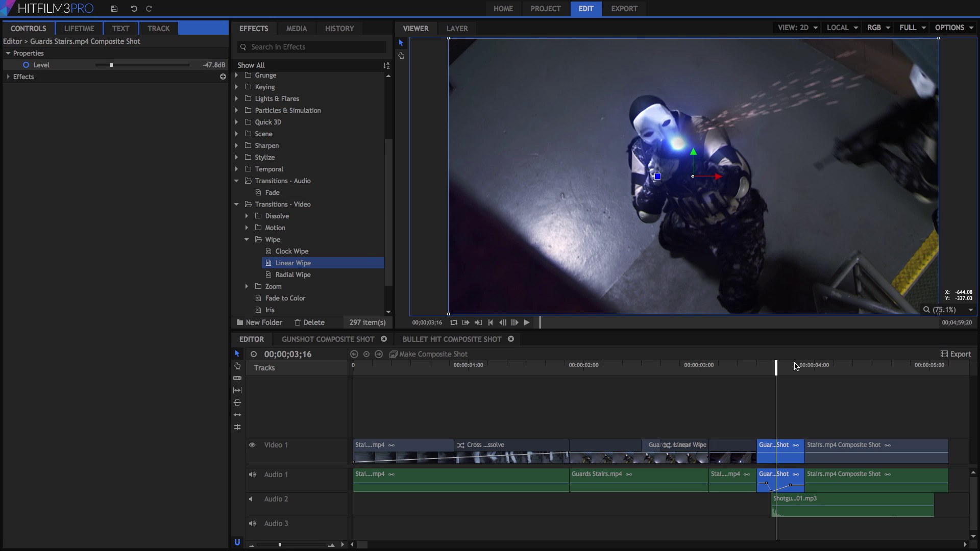
left_click_drag(776, 367, 790, 367)
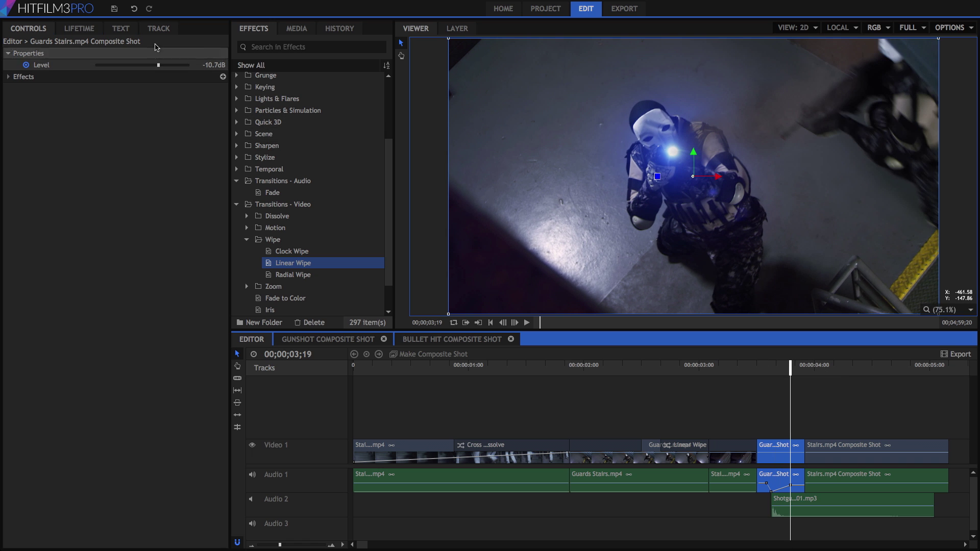
left_click(210, 65)
type("-20")
key("Return")
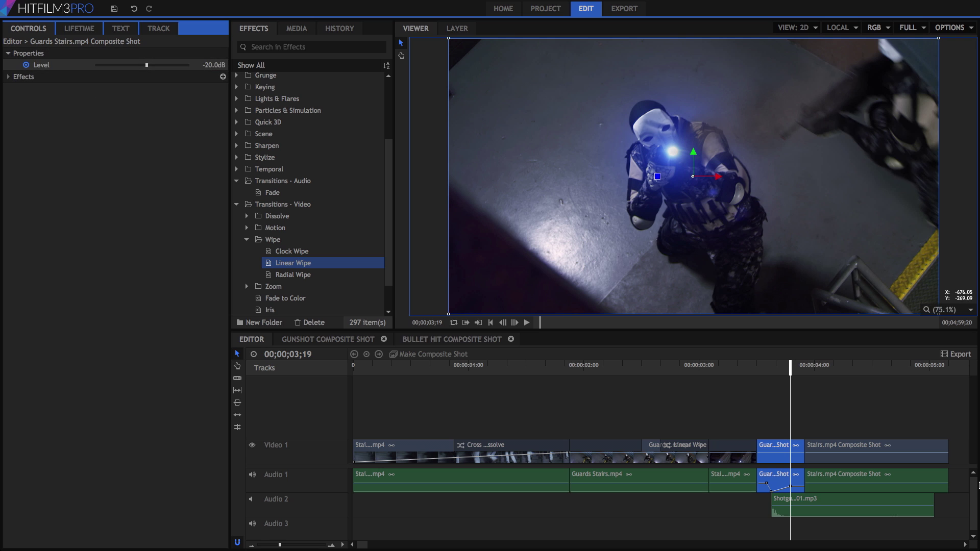
Step: Check the Guards Stairs video clip's Transform Opacity, then reselect its audio clip
left_click(773, 447)
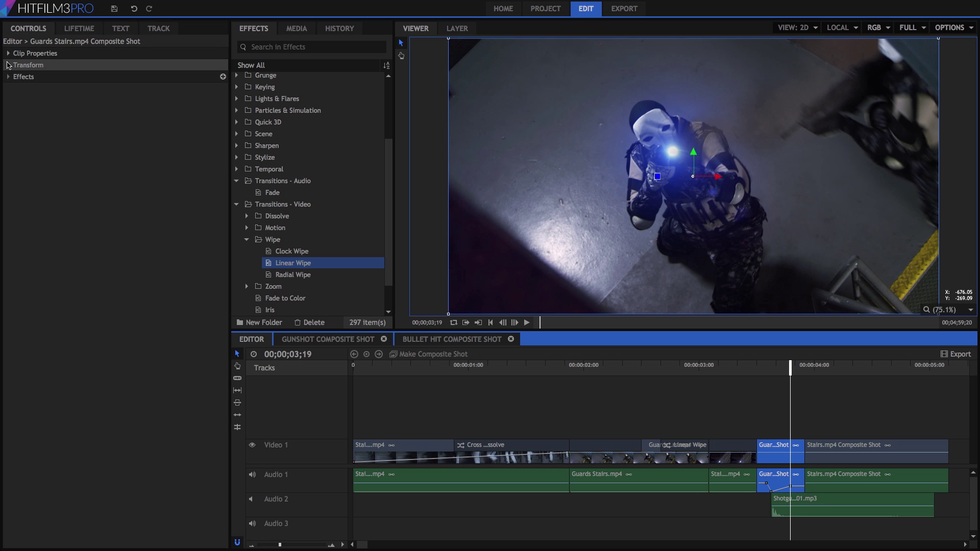
left_click(24, 71)
left_click(45, 137)
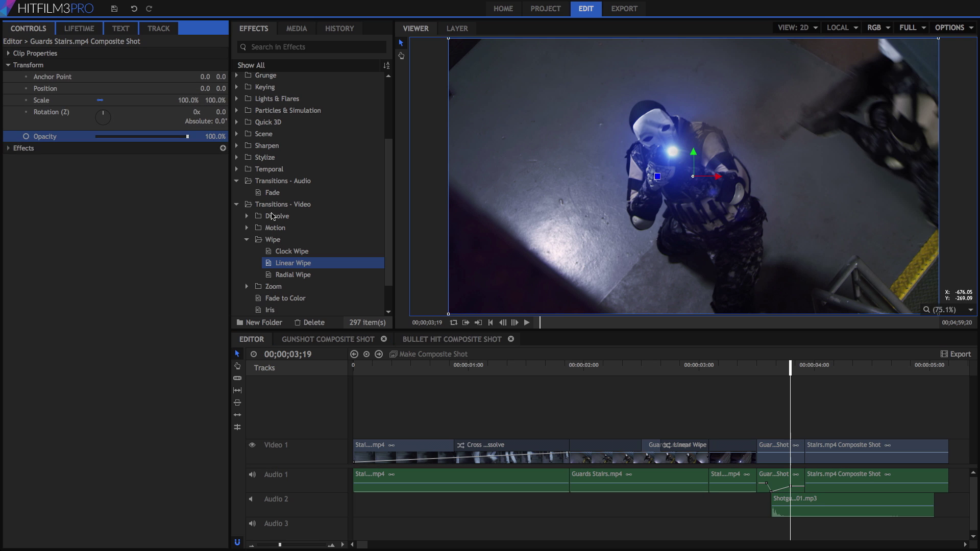
left_click(794, 481)
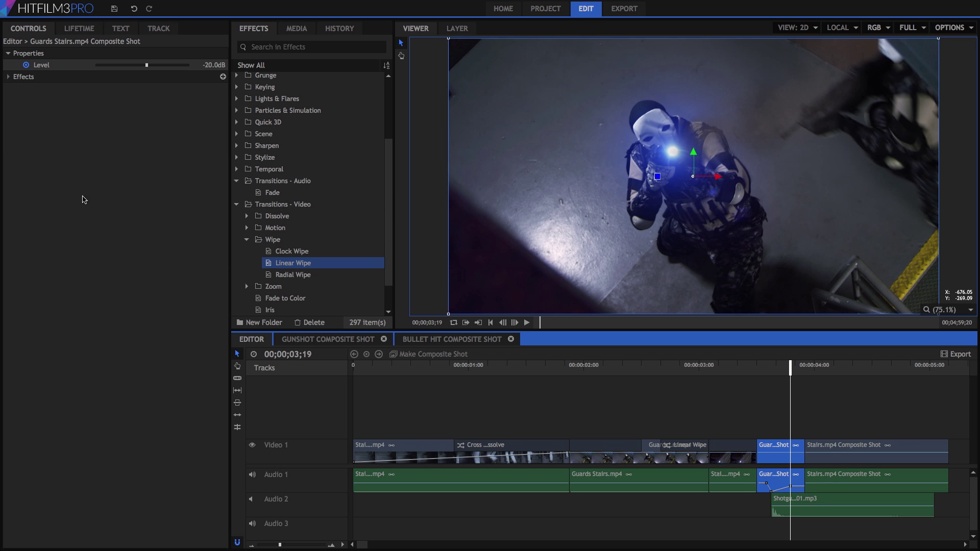
Step: Select the audio Level property and lower the Guards Stairs volume line slightly
left_click(40, 67)
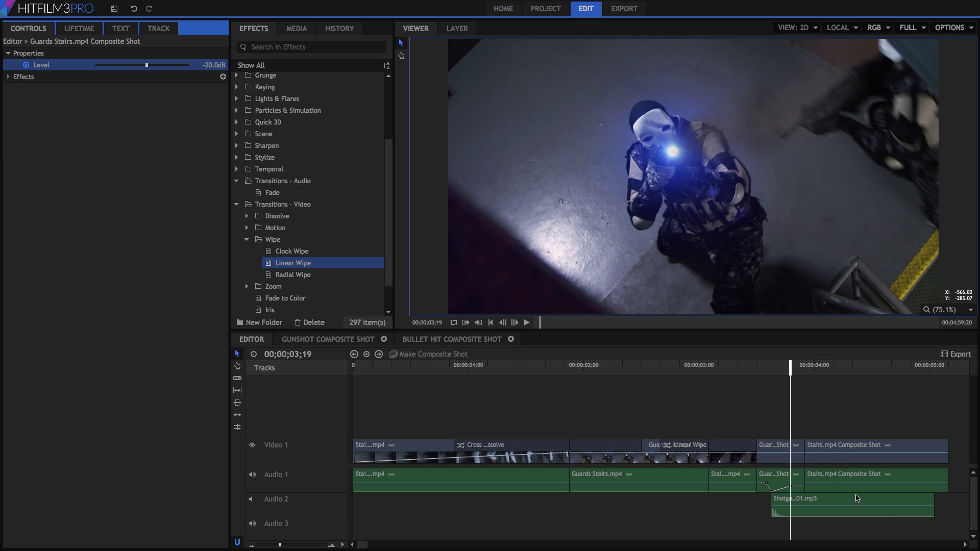
left_click_drag(860, 484, 860, 485)
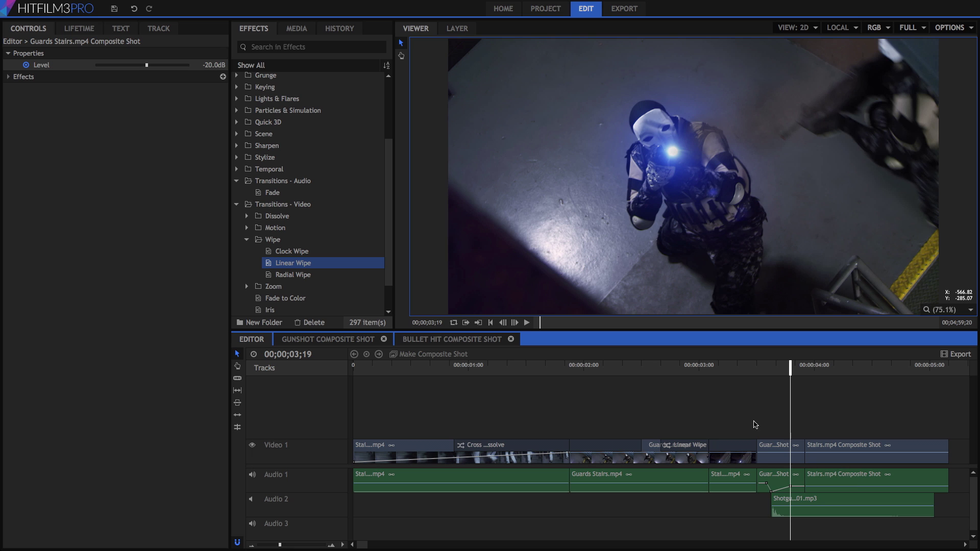
Step: Preview the volume dip by playing from 02;18 and from 03;08
left_click(669, 369)
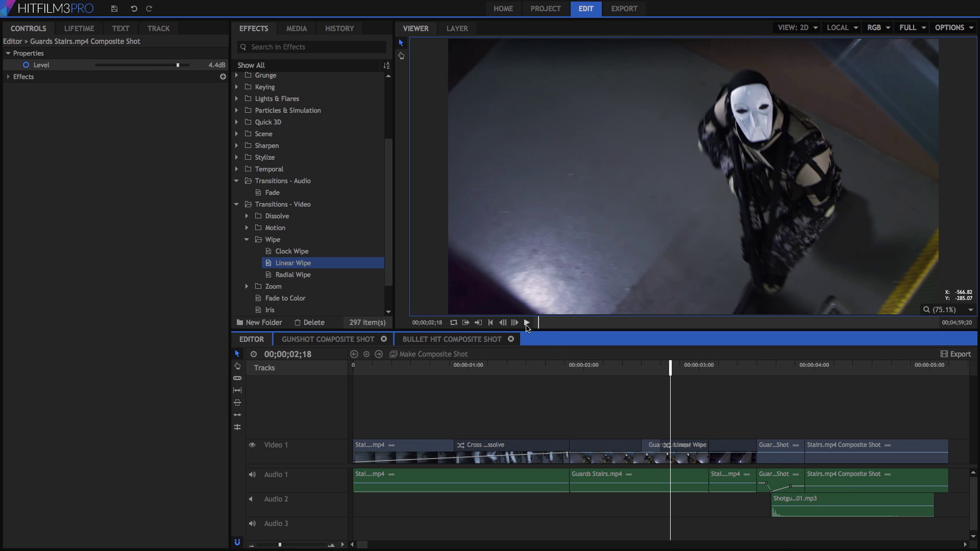
left_click(528, 323)
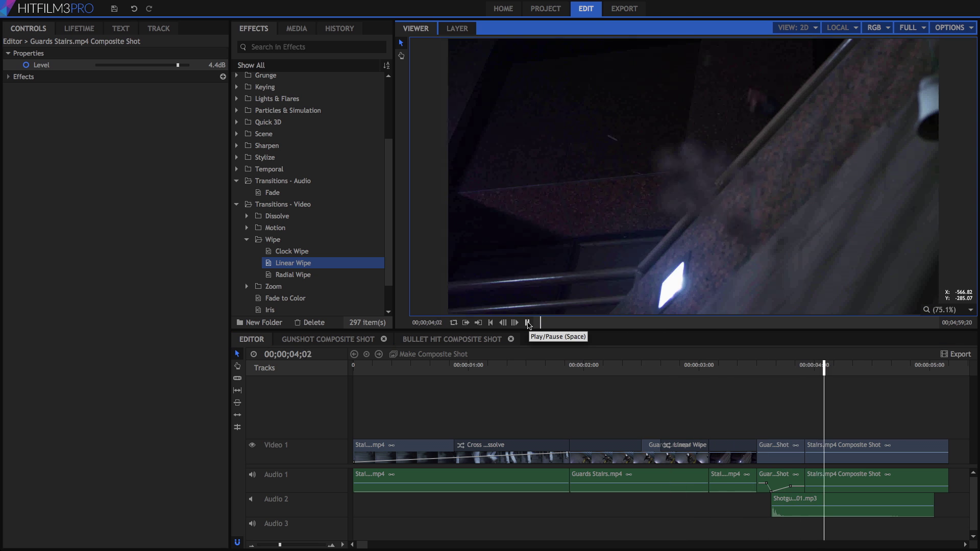
left_click(528, 323)
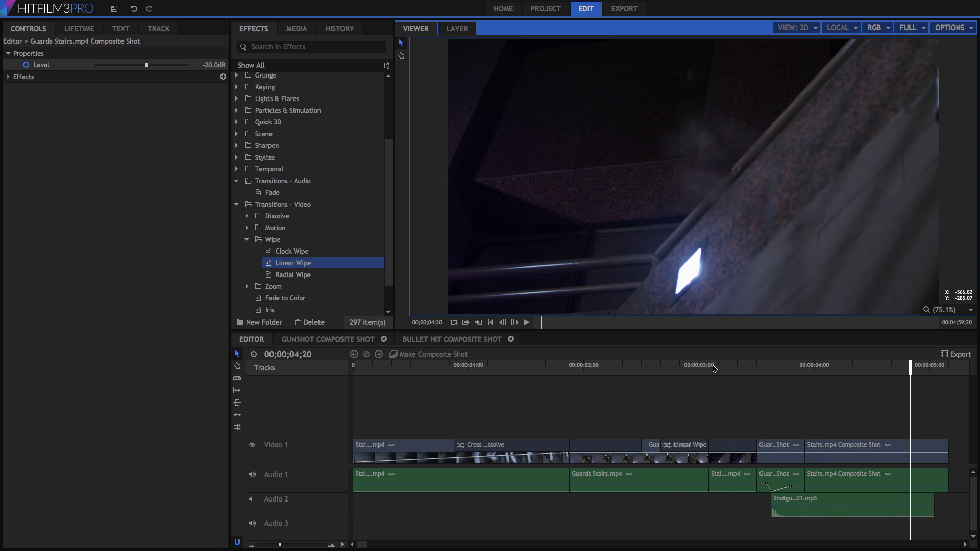
left_click(737, 368)
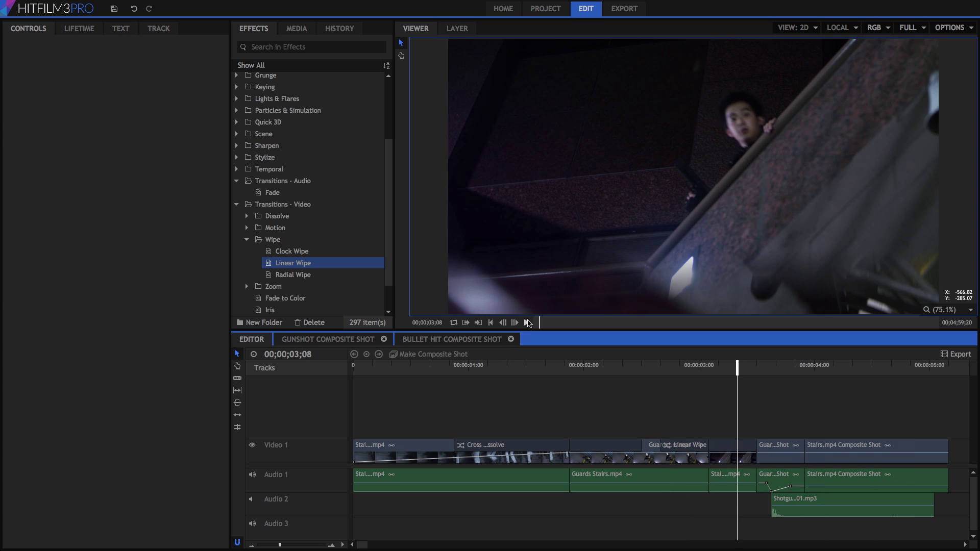
left_click(526, 323)
left_click(526, 324)
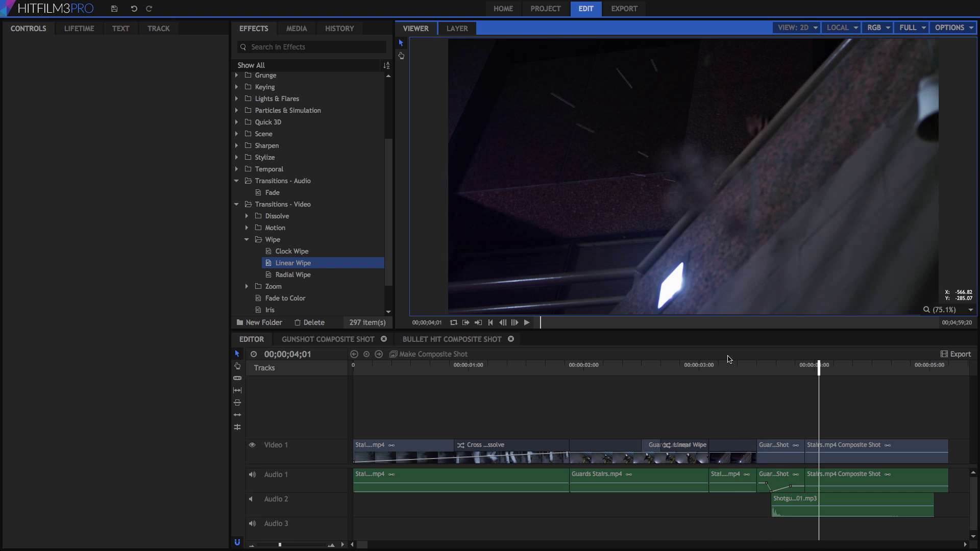
Step: Unmute the Audio 2 shotgun track and play the whole sequence from the start
left_click(740, 370)
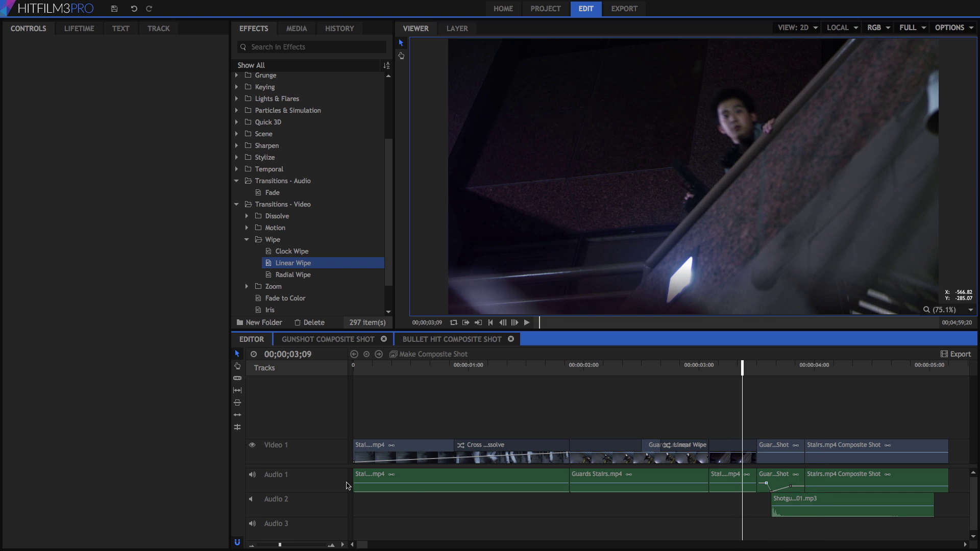
left_click(251, 499)
left_click_drag(404, 373, 353, 372)
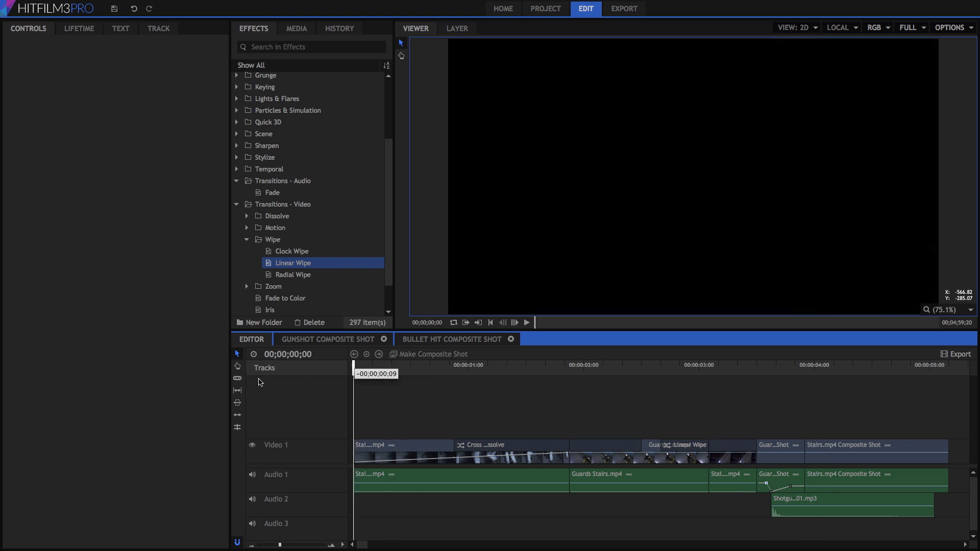
left_click(527, 323)
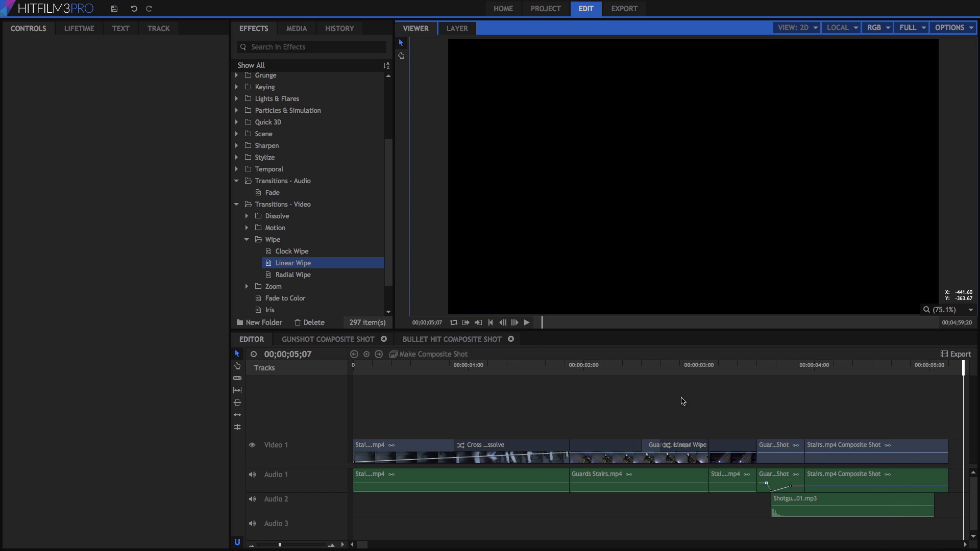
Step: At 00;00;00;14, expand the opening Stairs.mp4 clip's Transform showing 31% opacity, then play
left_click_drag(722, 365, 428, 406)
left_click(431, 447)
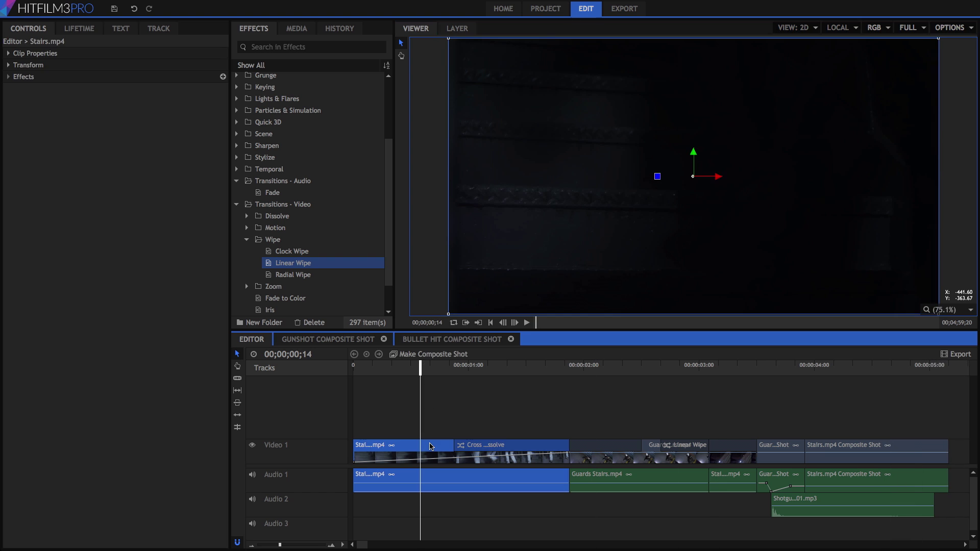
left_click(9, 66)
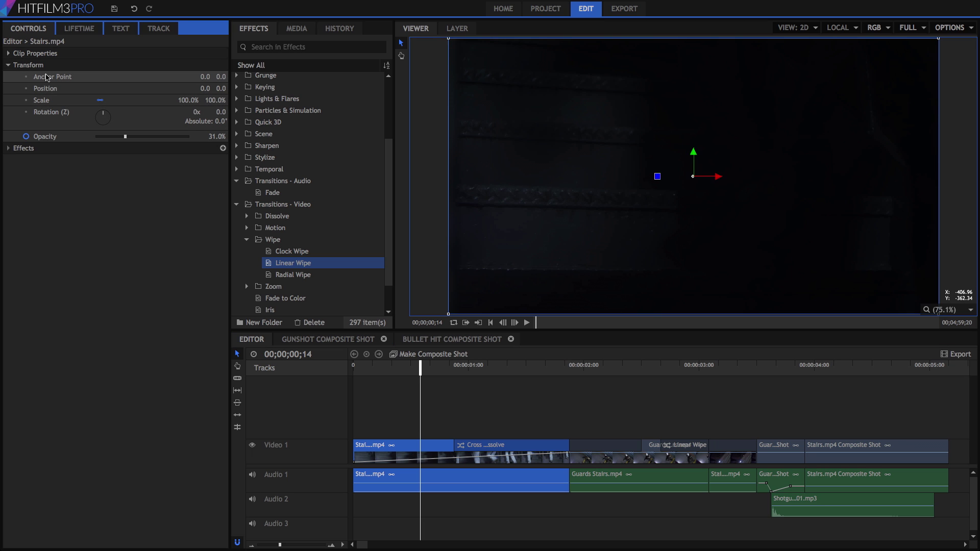
right_click(429, 445)
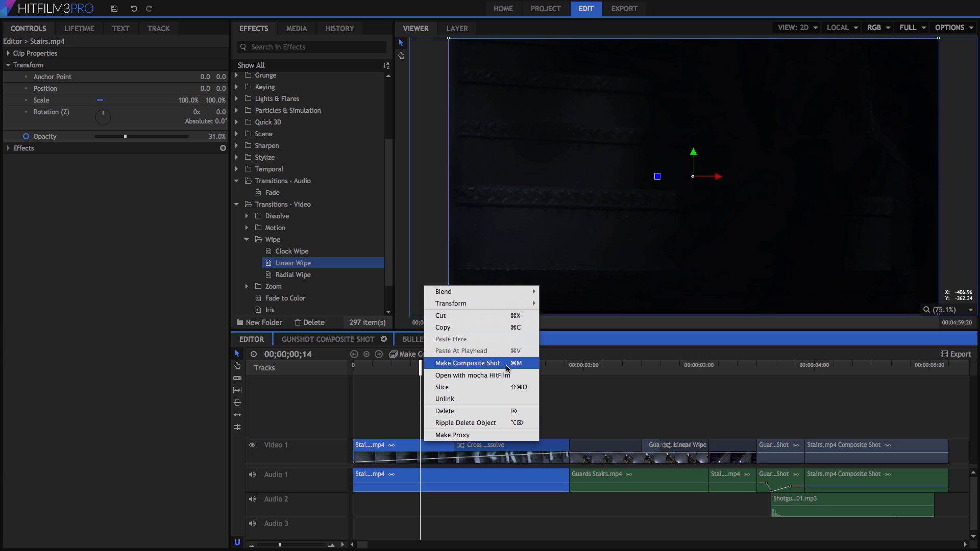
left_click(553, 384)
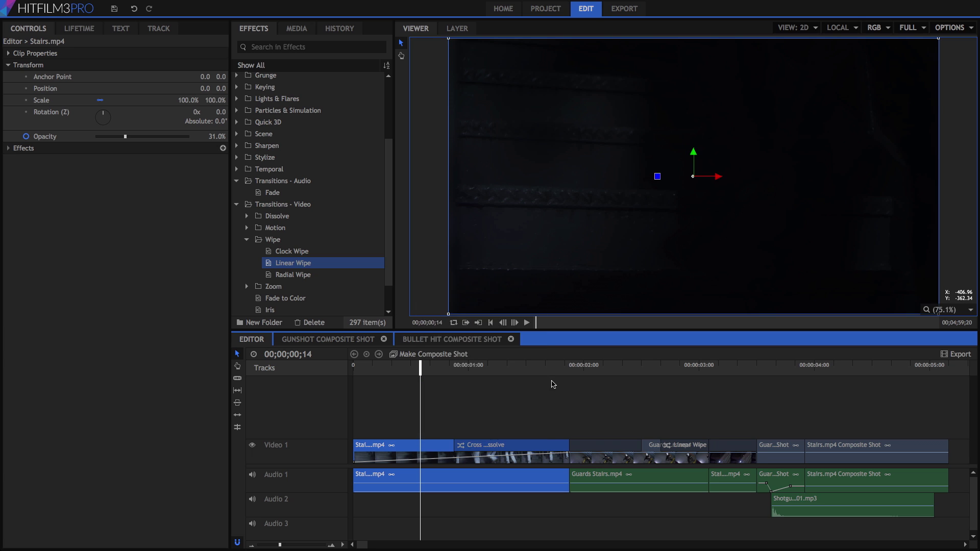
left_click(526, 323)
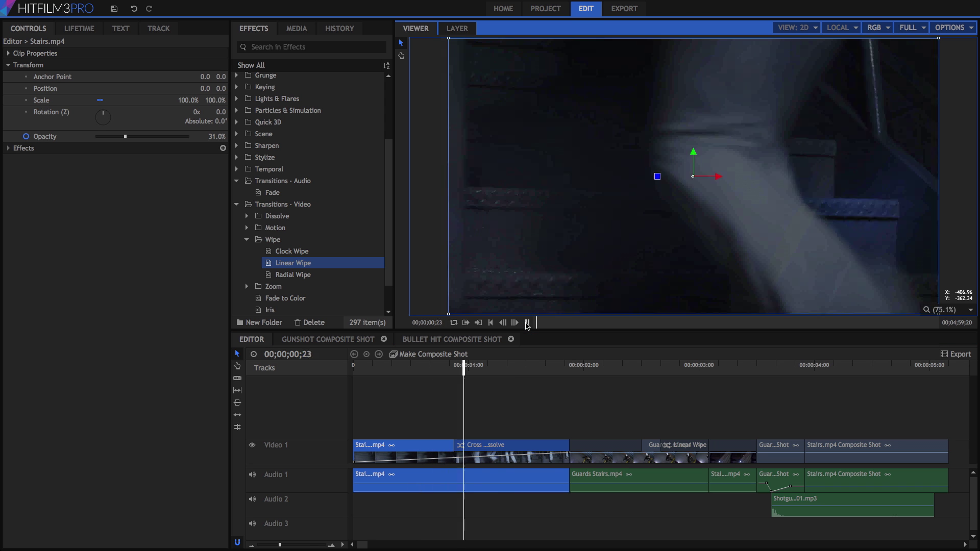